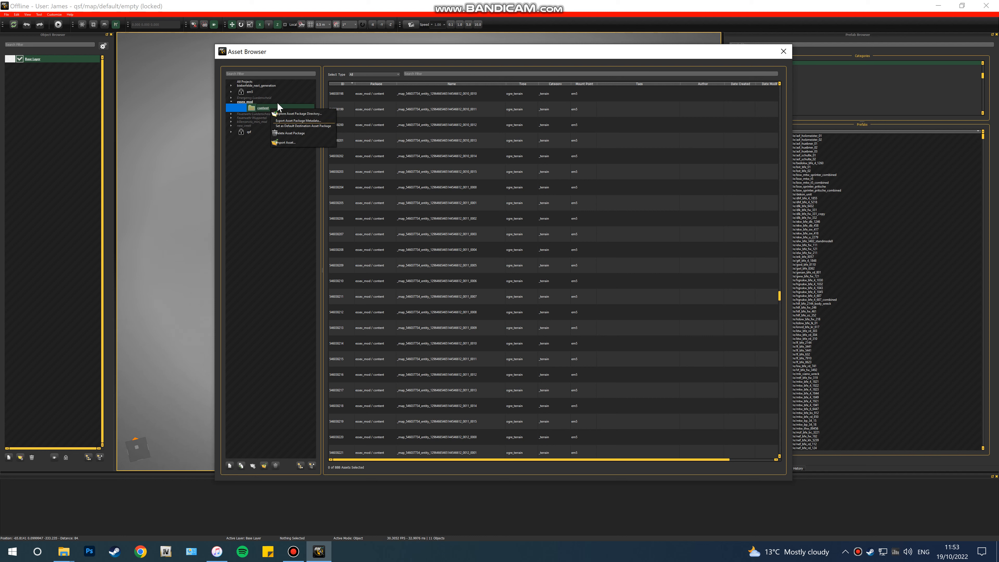
- Set the content package of essex_mod as the default destination asset package and close the Asset Browser
{"action": "left_click", "coordinate": [249, 109]}
{"action": "right_click", "coordinate": [248, 108]}
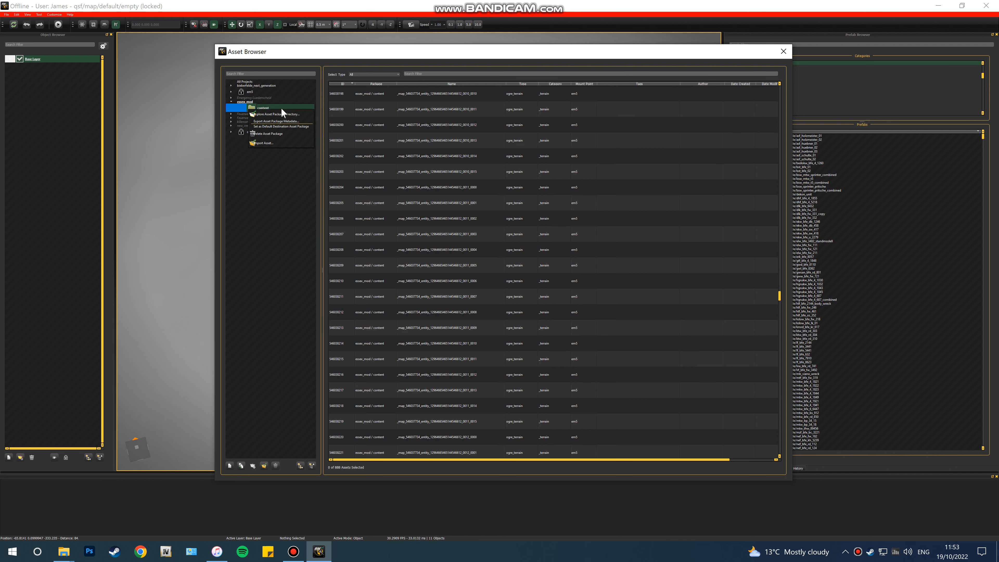
{"action": "right_click", "coordinate": [266, 106]}
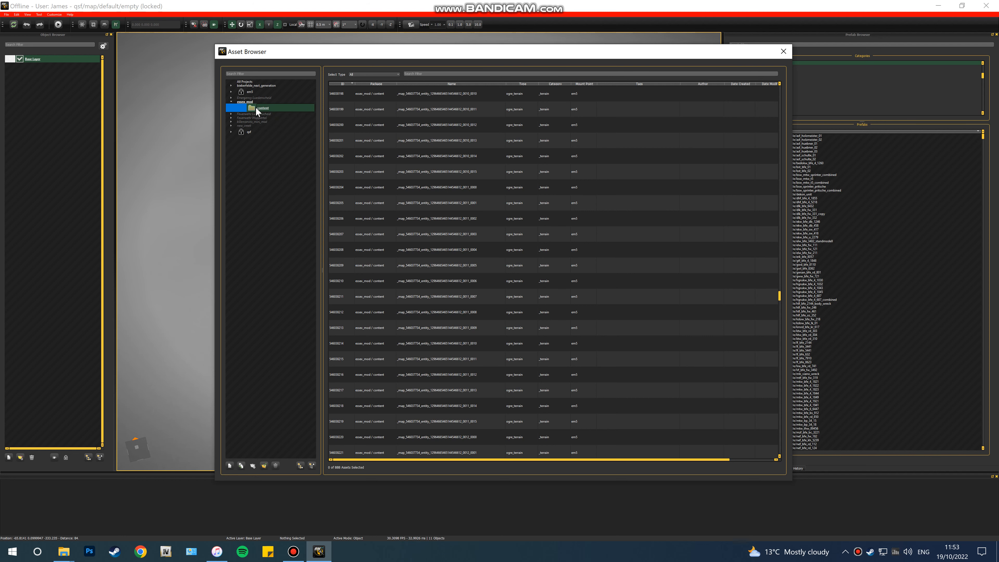
{"action": "right_click", "coordinate": [255, 107]}
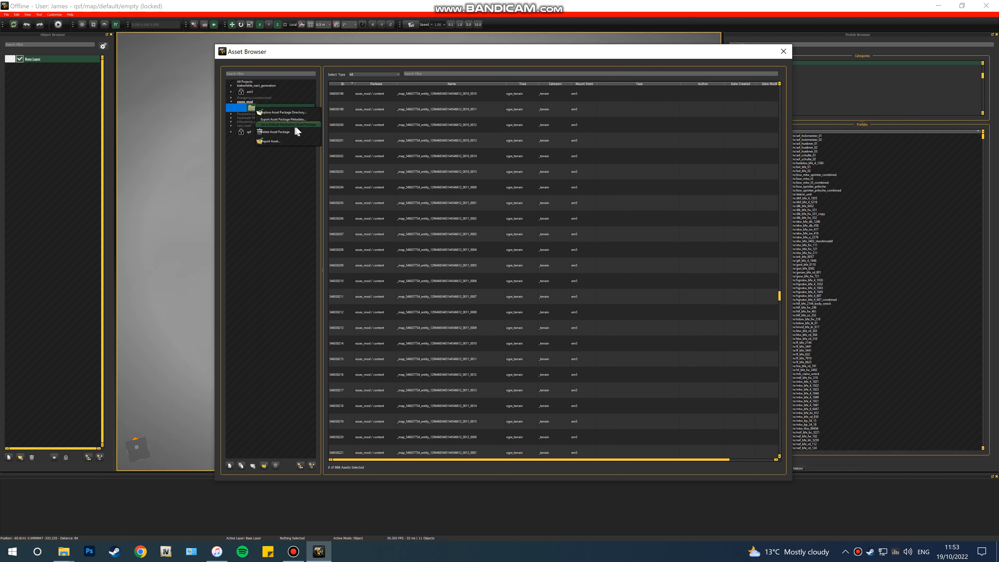
{"action": "left_click", "coordinate": [309, 125]}
{"action": "left_click", "coordinate": [301, 117]}
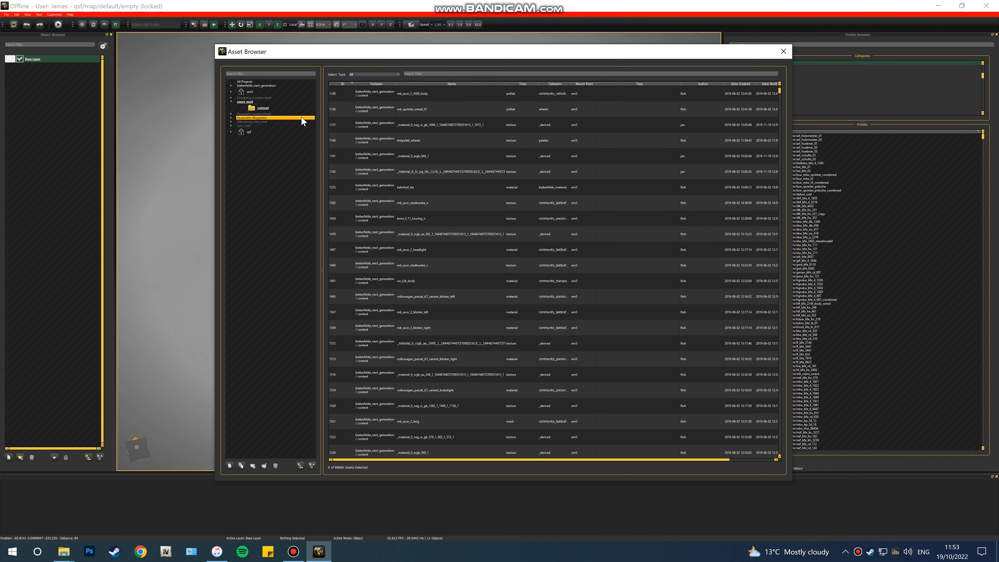
{"action": "left_click", "coordinate": [261, 108]}
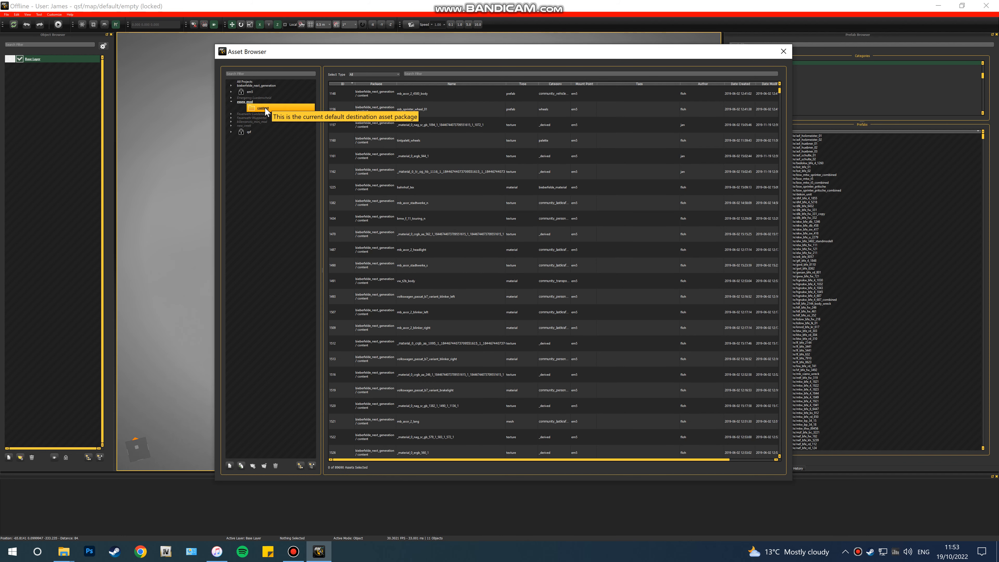
{"action": "left_click", "coordinate": [783, 52]}
- Filter the prefabs for bmw_5_ and place the default bmw_5_series_police prefab on the empty map
{"action": "right_click_drag", "start_coordinate": [511, 205], "coordinate": [488, 135]}
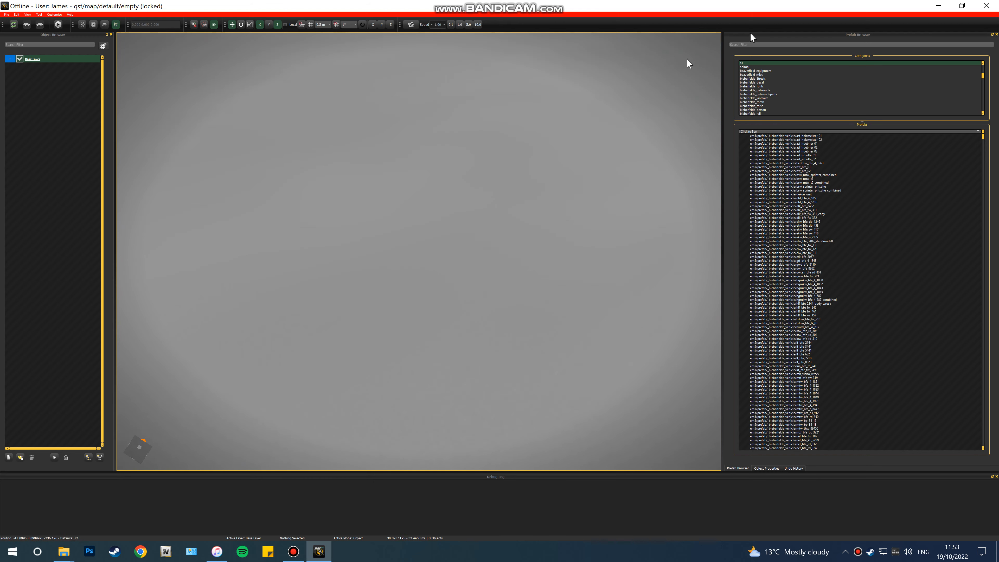
{"action": "left_click", "coordinate": [759, 45]}
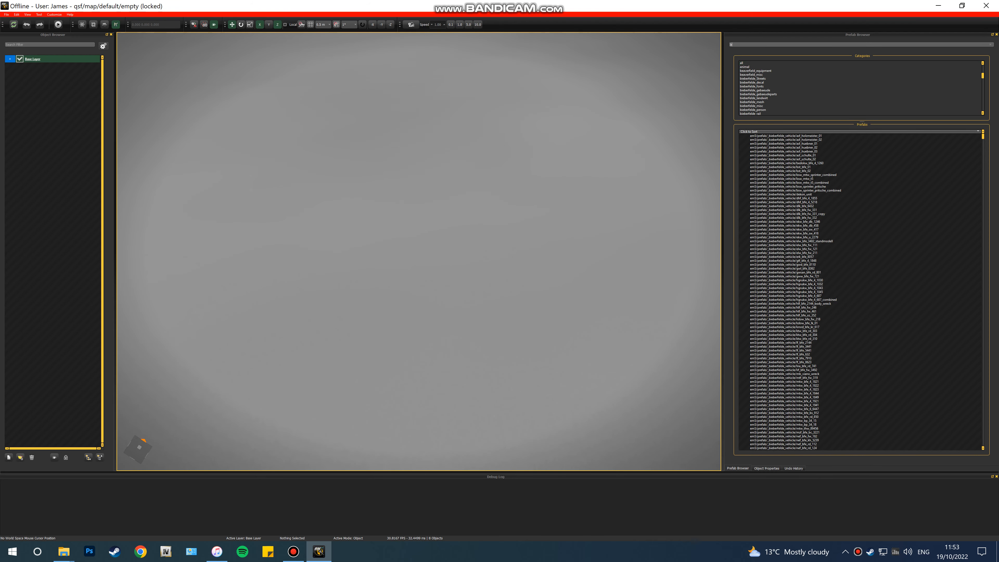
{"action": "type", "text": "bmw_5_"}
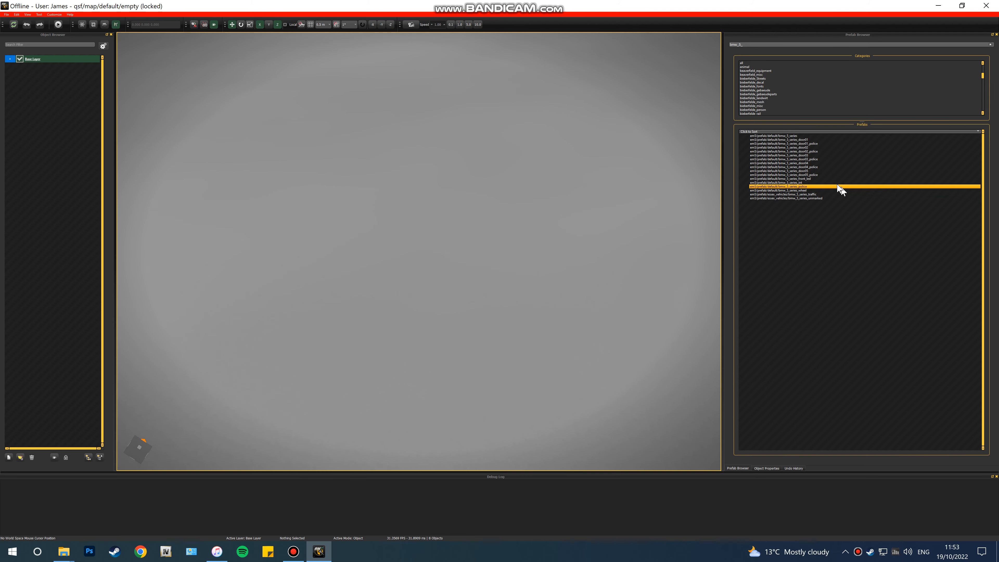
{"action": "left_click_drag", "start_coordinate": [836, 184], "coordinate": [463, 232]}
{"action": "right_click_drag", "start_coordinate": [463, 233], "coordinate": [438, 239]}
{"action": "key", "text": "w"}
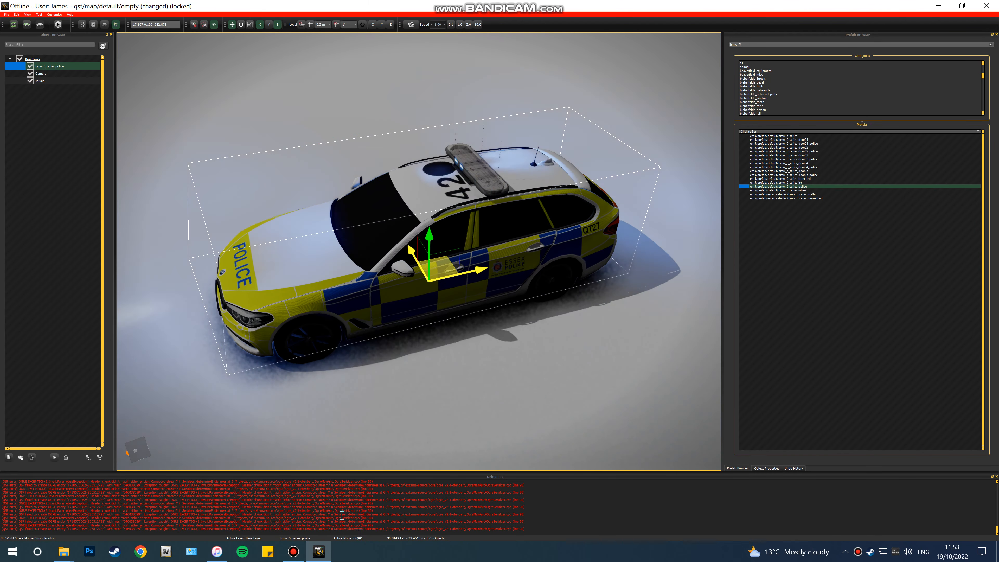
{"action": "right_click", "coordinate": [331, 505]}
{"action": "left_click", "coordinate": [339, 440]}
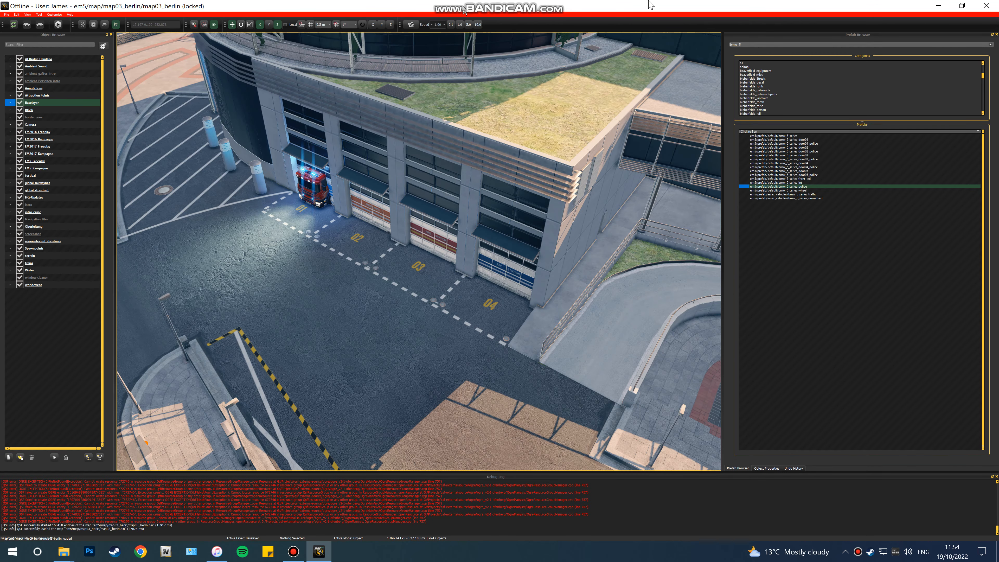
- Examine the map03_berlin map from the fire station to the street parking bays with open ground beside them
{"action": "scroll", "coordinate": [430, 273], "scroll_direction": "down", "scroll_amount": 5}
{"action": "key", "text": "w"}
{"action": "right_click_drag", "start_coordinate": [430, 270], "coordinate": [351, 271]}
{"action": "key", "text": "w"}
{"action": "key", "text": "w"}
{"action": "key", "text": "s"}
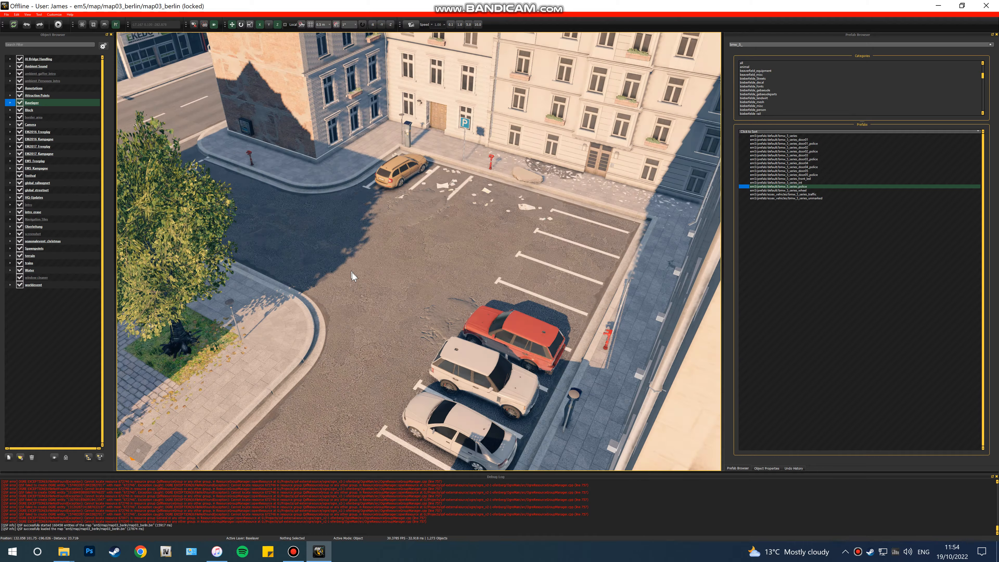
{"action": "scroll", "coordinate": [351, 271], "scroll_direction": "up", "scroll_amount": 3}
{"action": "scroll", "coordinate": [351, 279], "scroll_direction": "down", "scroll_amount": 1}
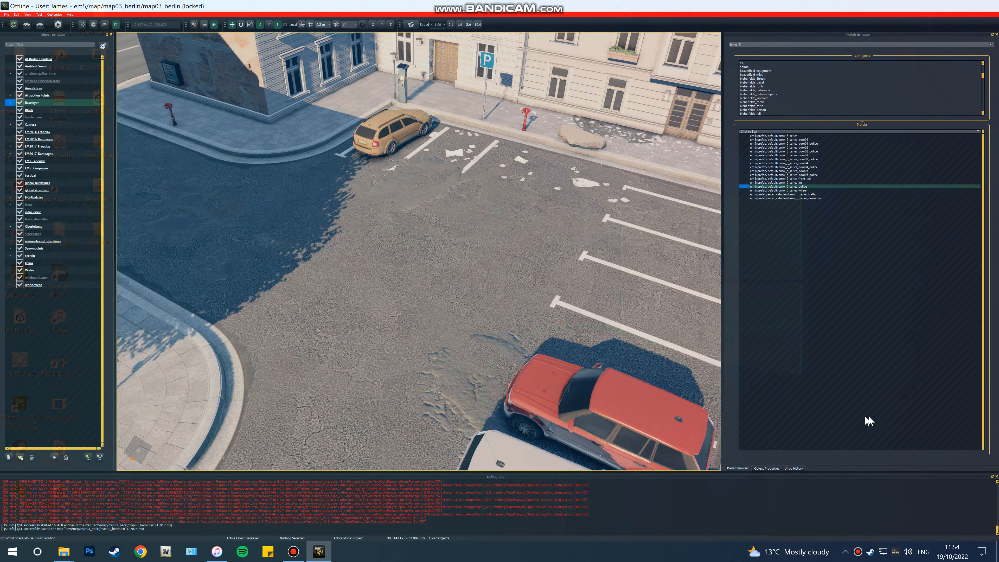
- Open the workfiles folder on the desktop and import the bmw_5_series mesh into the essex_mod content package
{"action": "key", "text": "super+d"}
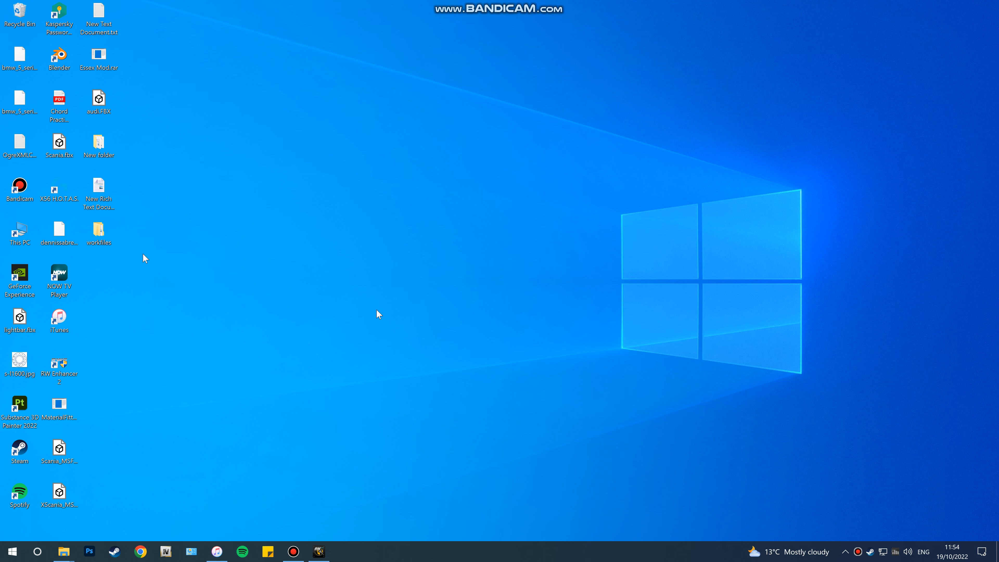
{"action": "double_click", "coordinate": [99, 231]}
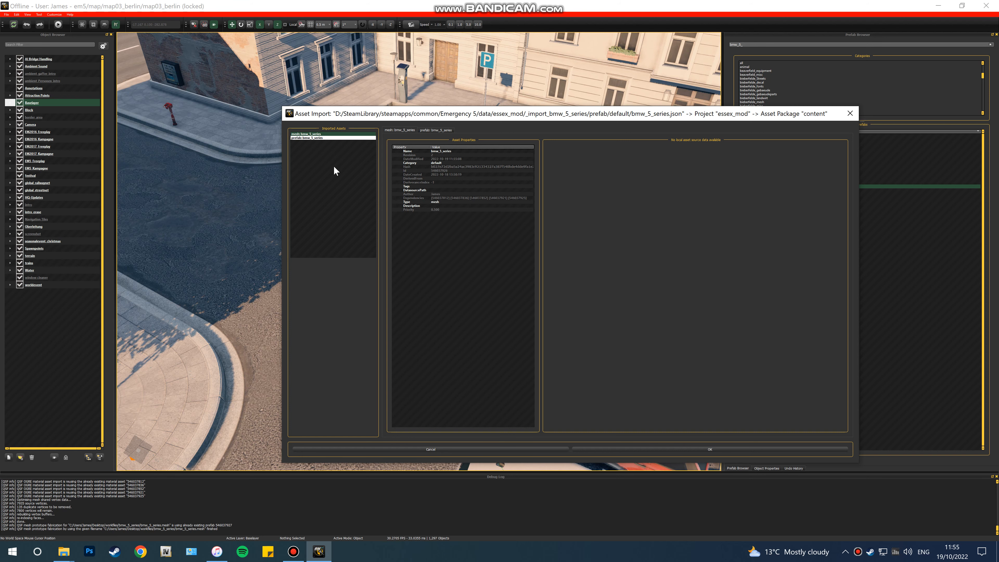
{"action": "left_click_drag", "start_coordinate": [355, 123], "coordinate": [340, 90]}
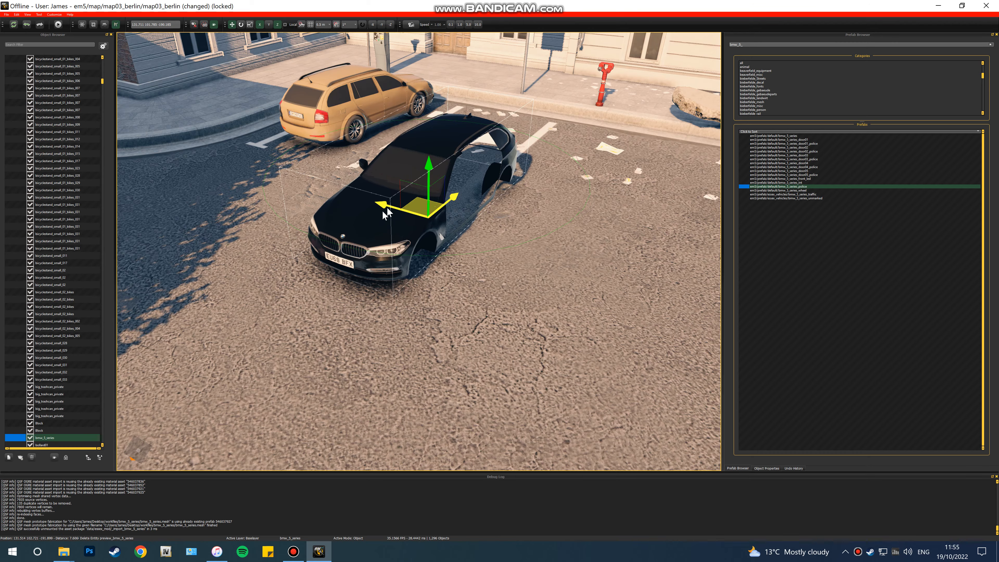
- Open the Material Browser and move its window clear of the imported bmw_5_series body
{"action": "scroll", "coordinate": [406, 207], "scroll_direction": "up", "scroll_amount": 3}
{"action": "mouse_move", "coordinate": [408, 209]}
{"action": "right_mouse_down"}
{"action": "mouse_move", "coordinate": [421, 261]}
{"action": "mouse_move", "coordinate": [542, 252]}
{"action": "mouse_move", "coordinate": [538, 241]}
{"action": "mouse_move", "coordinate": [509, 240]}
{"action": "mouse_move", "coordinate": [456, 249]}
{"action": "mouse_move", "coordinate": [397, 199]}
{"action": "right_mouse_up"}
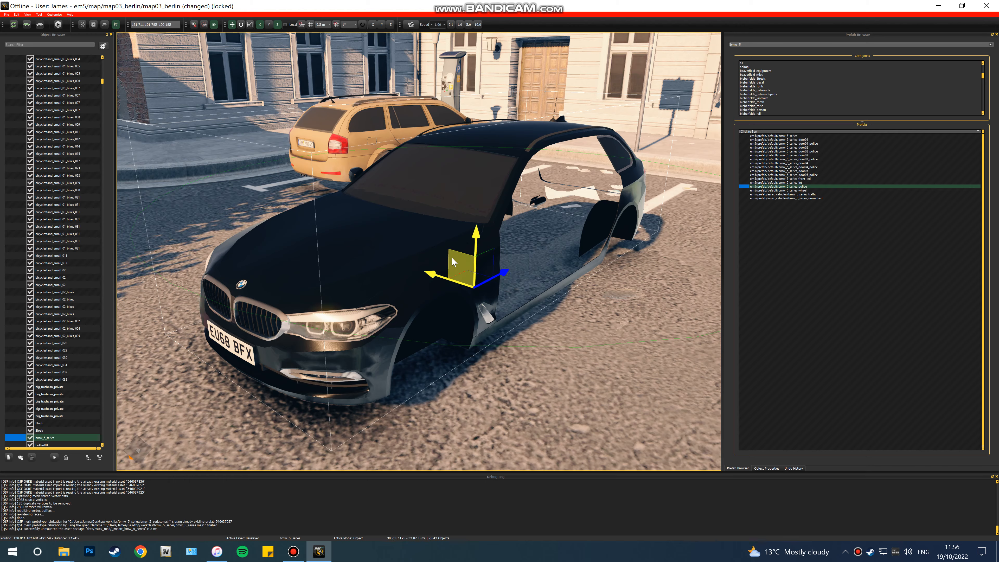
{"action": "right_click_drag", "start_coordinate": [453, 261], "coordinate": [400, 236]}
{"action": "key", "text": "s"}
{"action": "key", "text": "s"}
{"action": "key", "text": "m"}
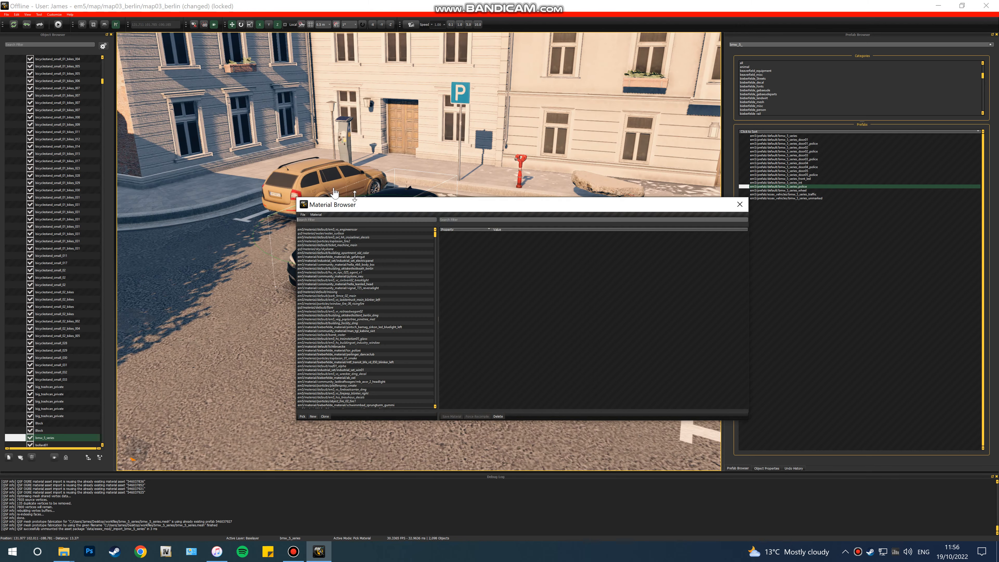
{"action": "right_click_drag", "start_coordinate": [388, 151], "coordinate": [354, 251]}
{"action": "left_click", "coordinate": [406, 207]}
{"action": "left_click_drag", "start_coordinate": [407, 207], "coordinate": [356, 231]}
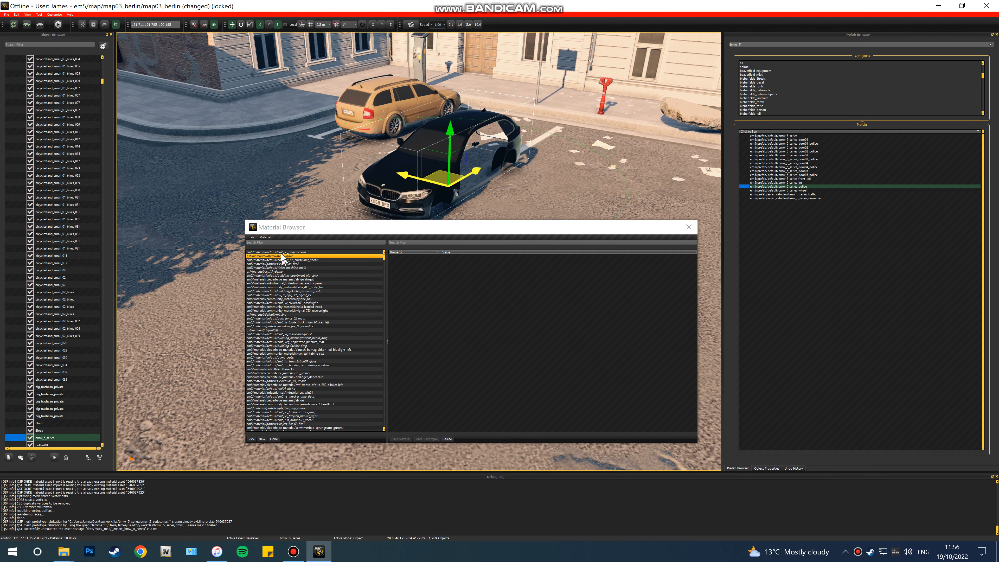
- Filter the materials for bmw_5_ and review the texture maps and properties of em5/material/default/bmw_5_series
{"action": "left_click", "coordinate": [257, 242]}
{"action": "type", "text": "bmw"}
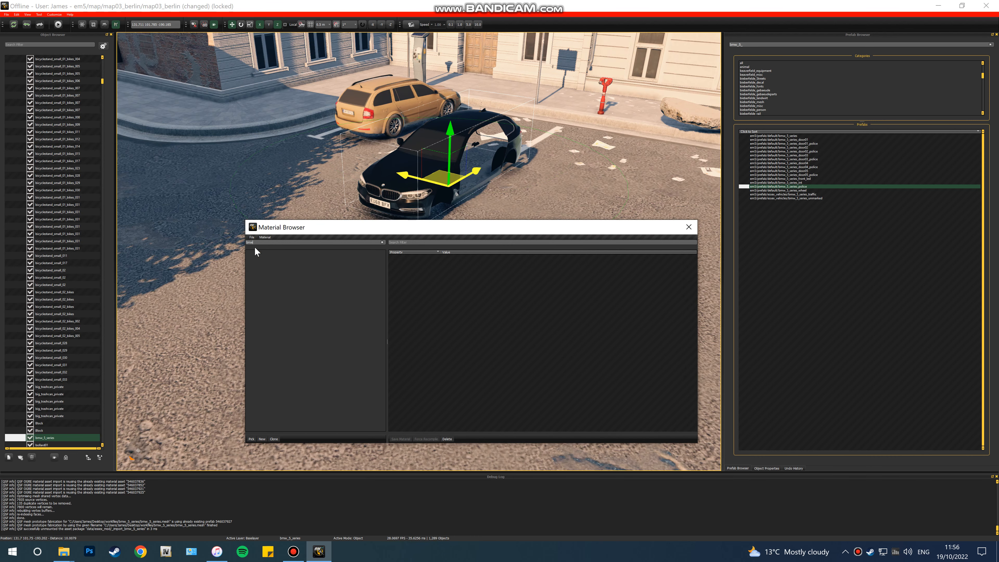
{"action": "type", "text": "_5_"}
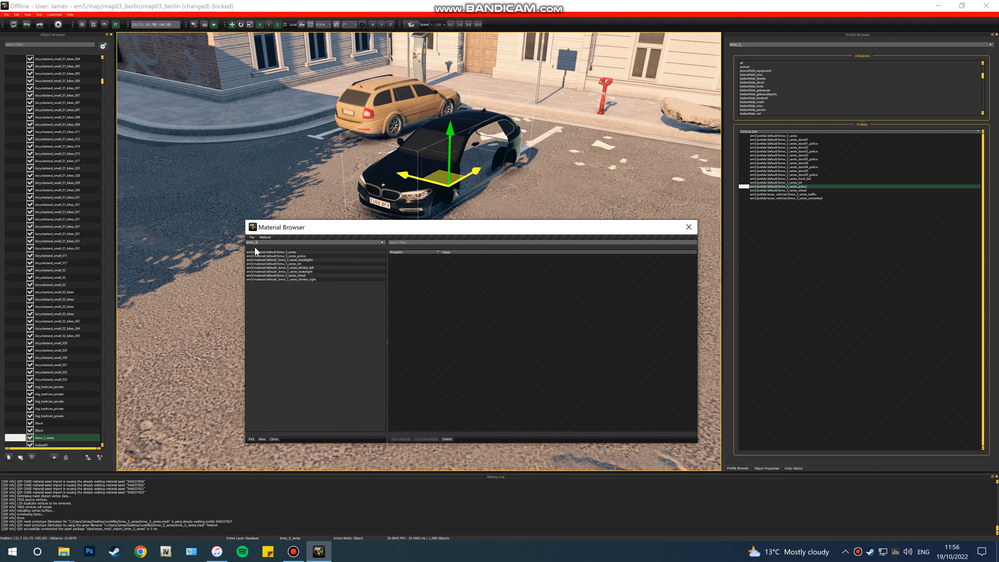
{"action": "left_click", "coordinate": [273, 252]}
{"action": "left_click_drag", "start_coordinate": [393, 227], "coordinate": [383, 172]}
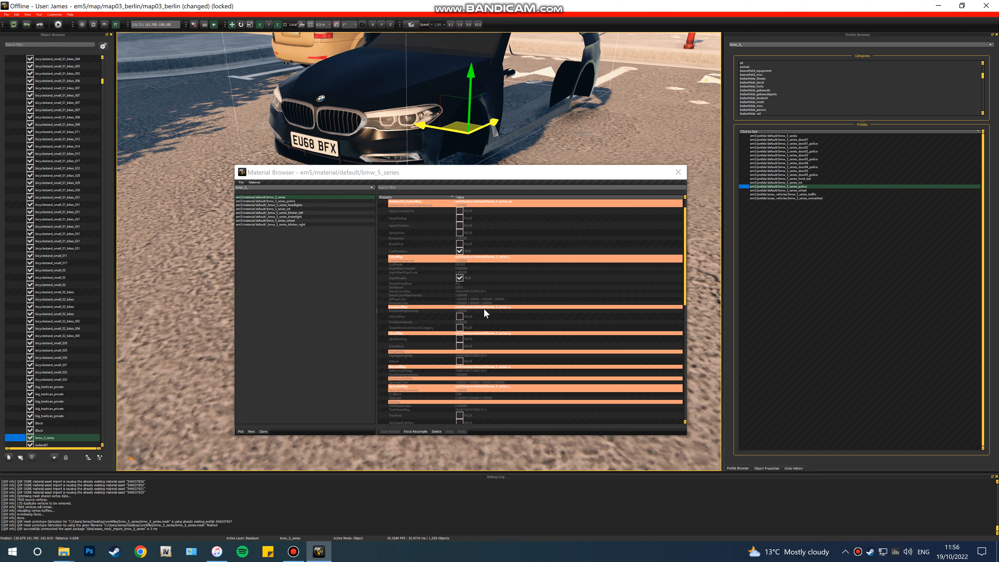
{"action": "scroll", "coordinate": [484, 308], "scroll_direction": "down", "scroll_amount": 3}
{"action": "scroll", "coordinate": [508, 334], "scroll_direction": "up", "scroll_amount": 3}
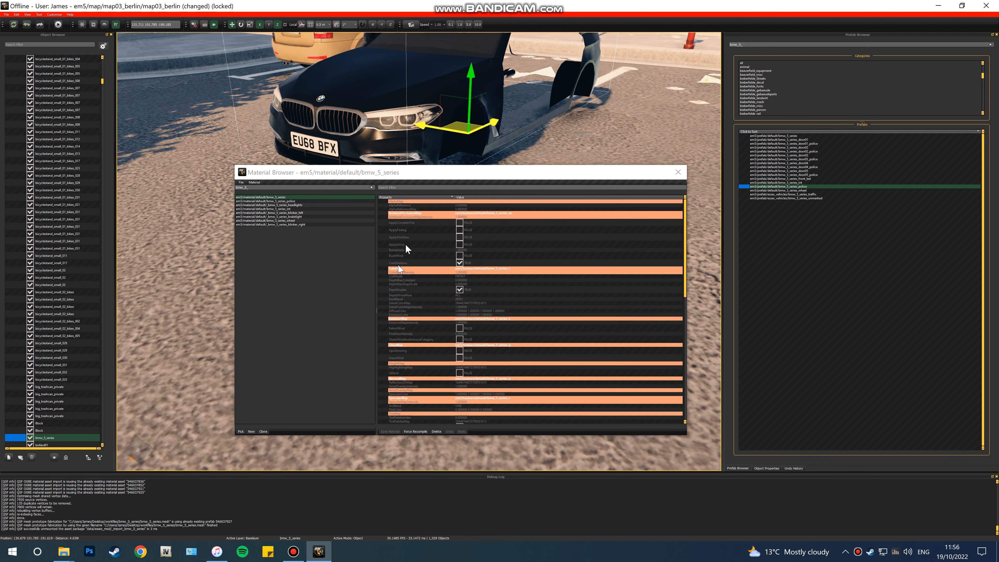
- Open the bmw_5_series material's ColorMapIntensity value for editing, compare it with the car body, and close the Material Browser
{"action": "left_click_drag", "start_coordinate": [476, 170], "coordinate": [503, 191]}
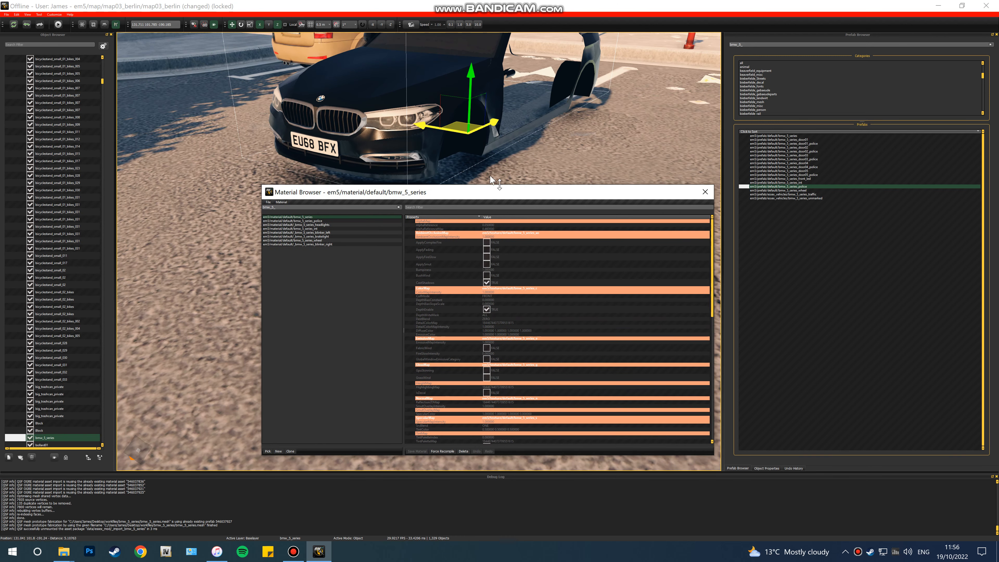
{"action": "right_click_drag", "start_coordinate": [351, 117], "coordinate": [380, 165]}
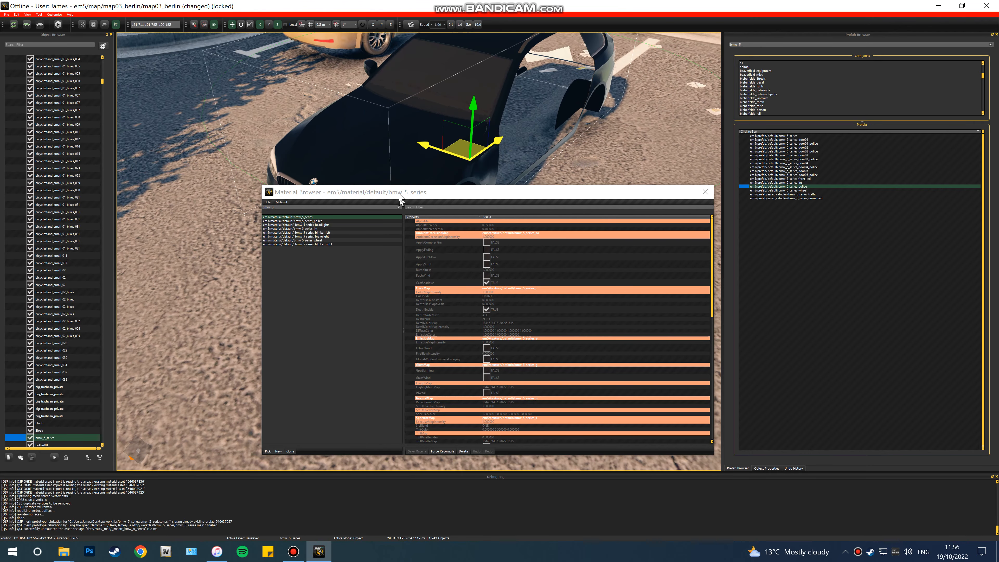
{"action": "left_click_drag", "start_coordinate": [399, 195], "coordinate": [374, 232]}
{"action": "left_click", "coordinate": [471, 329]}
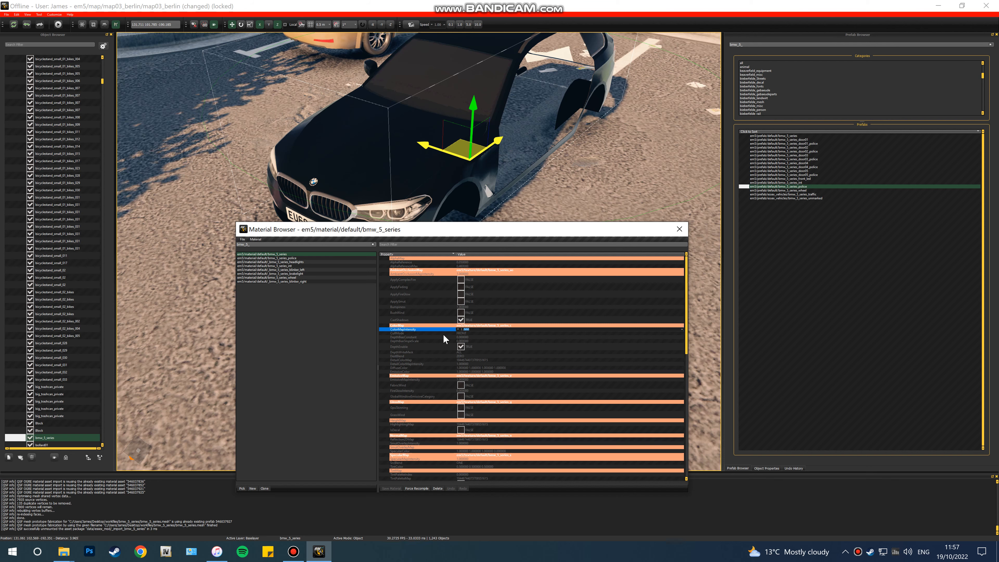
{"action": "left_click", "coordinate": [314, 352]}
{"action": "right_click_drag", "start_coordinate": [399, 81], "coordinate": [360, 120]}
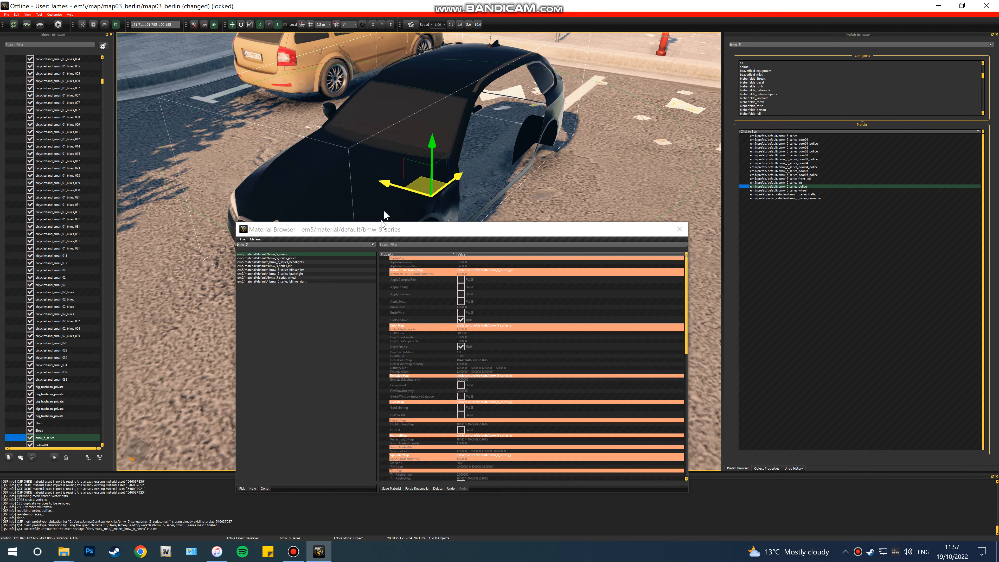
{"action": "left_click_drag", "start_coordinate": [384, 227], "coordinate": [460, 182]}
{"action": "left_click", "coordinate": [755, 183]}
- Try moving the bmw_5_series body across the ground and undo the move
{"action": "right_click_drag", "start_coordinate": [523, 196], "coordinate": [503, 214]}
{"action": "scroll", "coordinate": [503, 214], "scroll_direction": "down", "scroll_amount": 5}
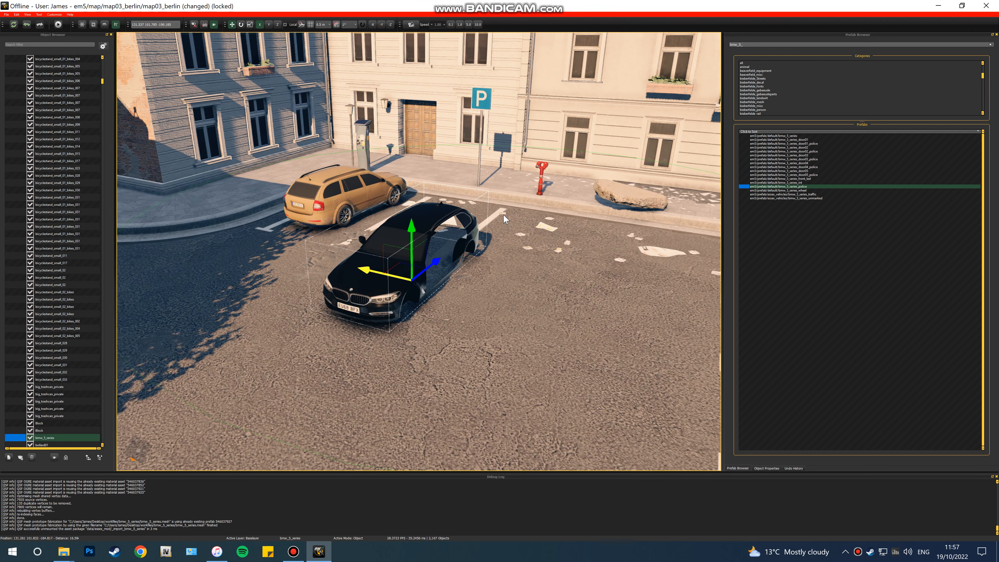
{"action": "scroll", "coordinate": [439, 227], "scroll_direction": "up", "scroll_amount": 5}
{"action": "right_click_drag", "start_coordinate": [425, 225], "coordinate": [472, 225]}
{"action": "left_click_drag", "start_coordinate": [419, 315], "coordinate": [373, 316]}
{"action": "key", "text": "ctrl+z"}
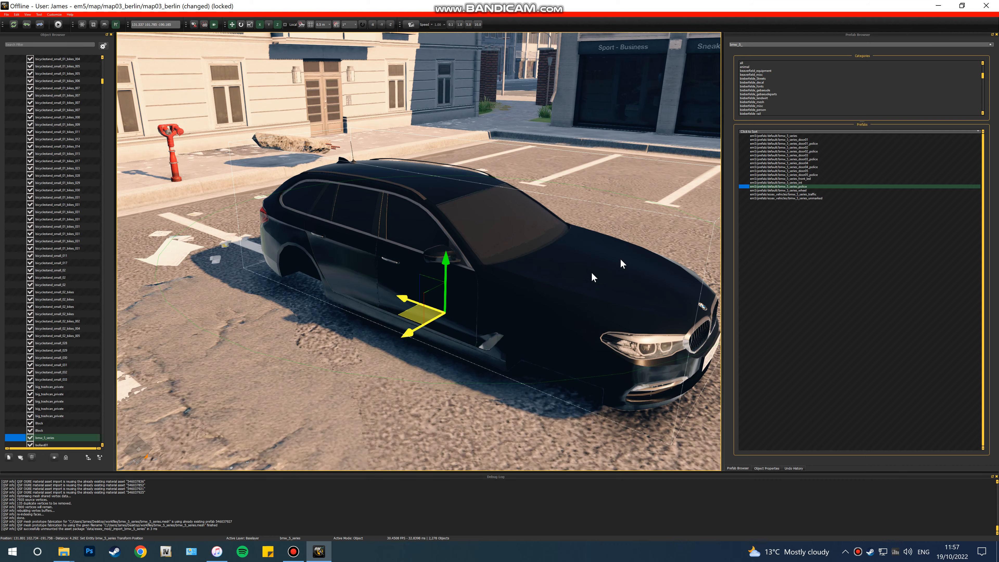
{"action": "right_click_drag", "start_coordinate": [622, 261], "coordinate": [495, 283]}
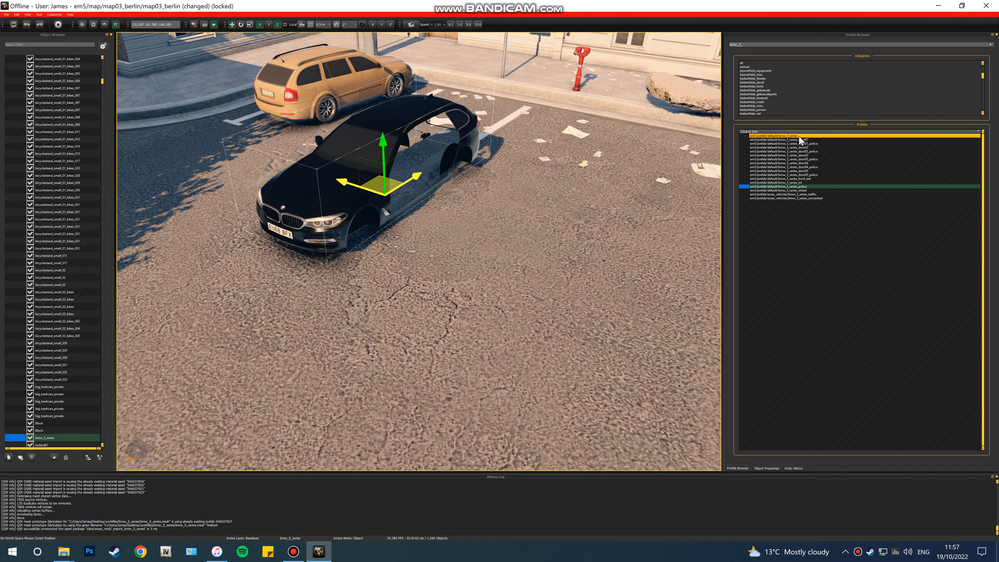
- Place the essex_vehicles bmw_5_series_unmarked prefab beside the imported body and display its object properties
{"action": "left_click_drag", "start_coordinate": [798, 136], "coordinate": [546, 230]}
{"action": "right_click", "coordinate": [547, 230]}
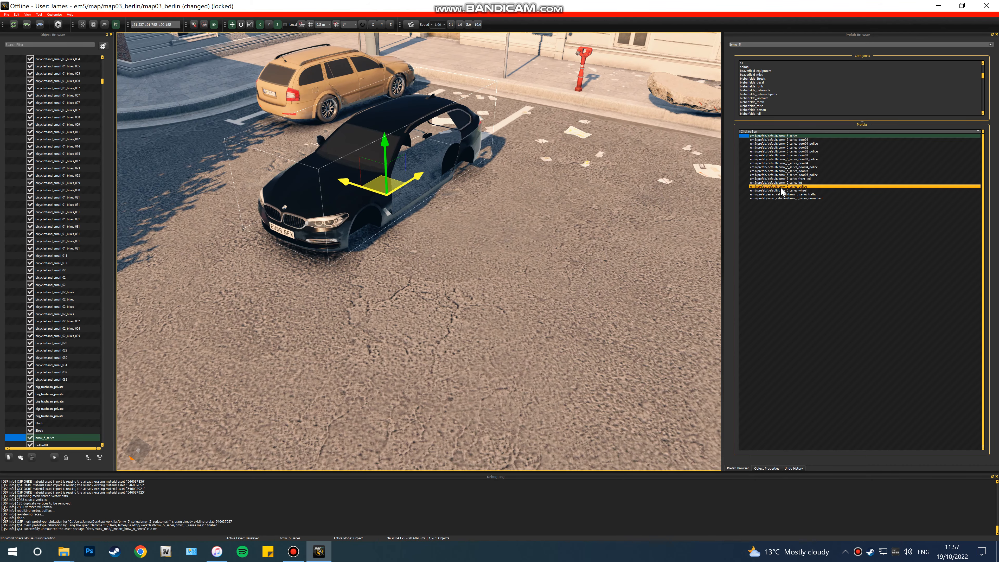
{"action": "left_click_drag", "start_coordinate": [780, 198], "coordinate": [556, 228]}
{"action": "mouse_move", "coordinate": [363, 298]}
{"action": "right_mouse_down"}
{"action": "mouse_move", "coordinate": [379, 281]}
{"action": "mouse_move", "coordinate": [366, 295]}
{"action": "mouse_move", "coordinate": [371, 339]}
{"action": "mouse_move", "coordinate": [379, 291]}
{"action": "mouse_move", "coordinate": [354, 315]}
{"action": "right_mouse_up"}
{"action": "key", "text": "s"}
{"action": "left_click", "coordinate": [766, 468]}
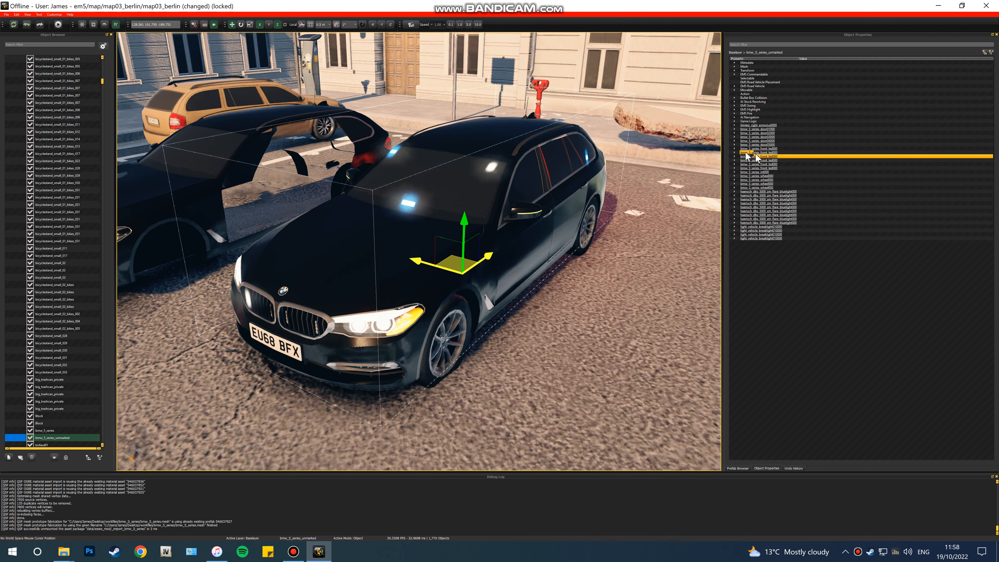